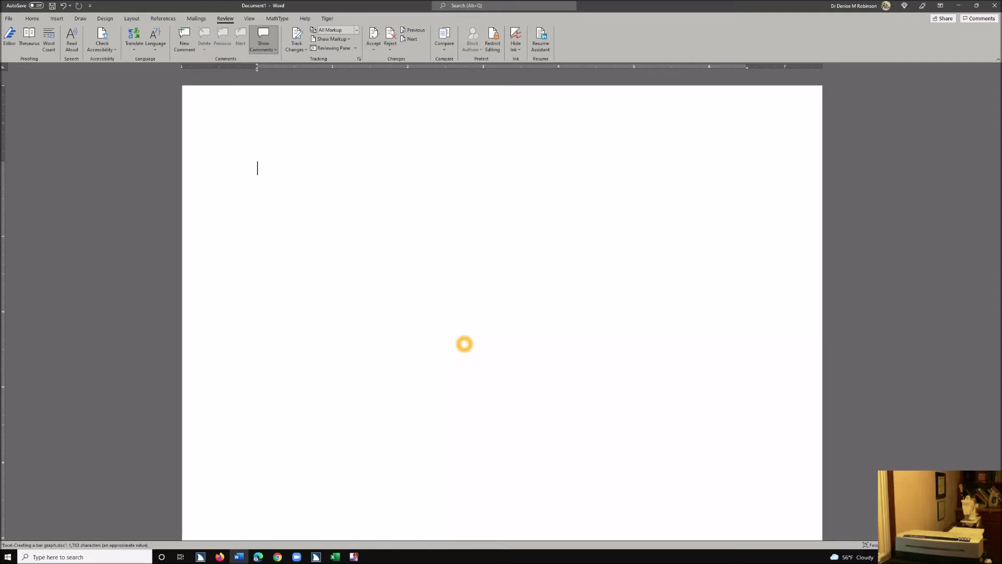
Step: Bring up the Insert commands in the blank Document1
key("alt+n")
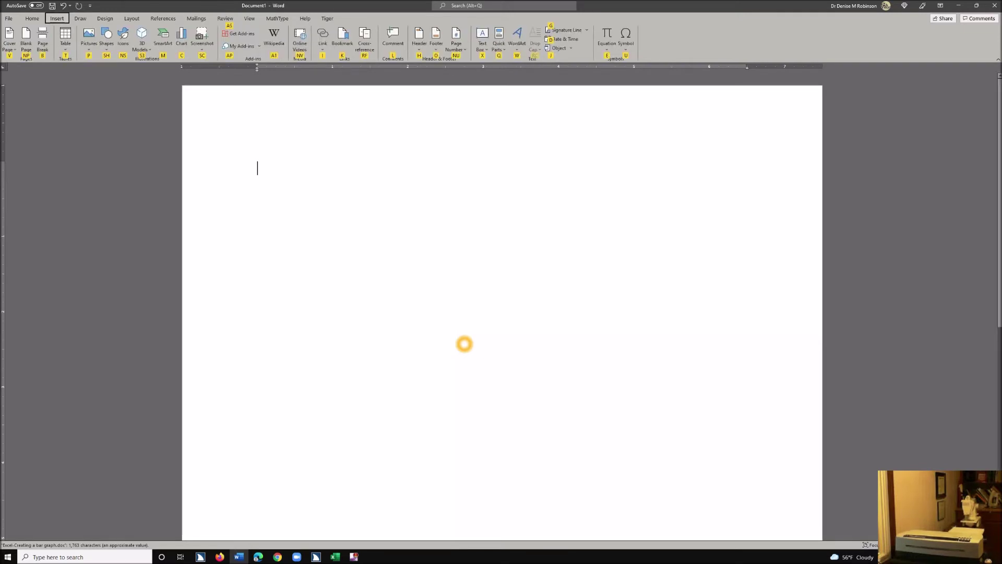
Step: Search Online Pictures for 'christmas tree outline' and select the first result
key("p")
key("o")
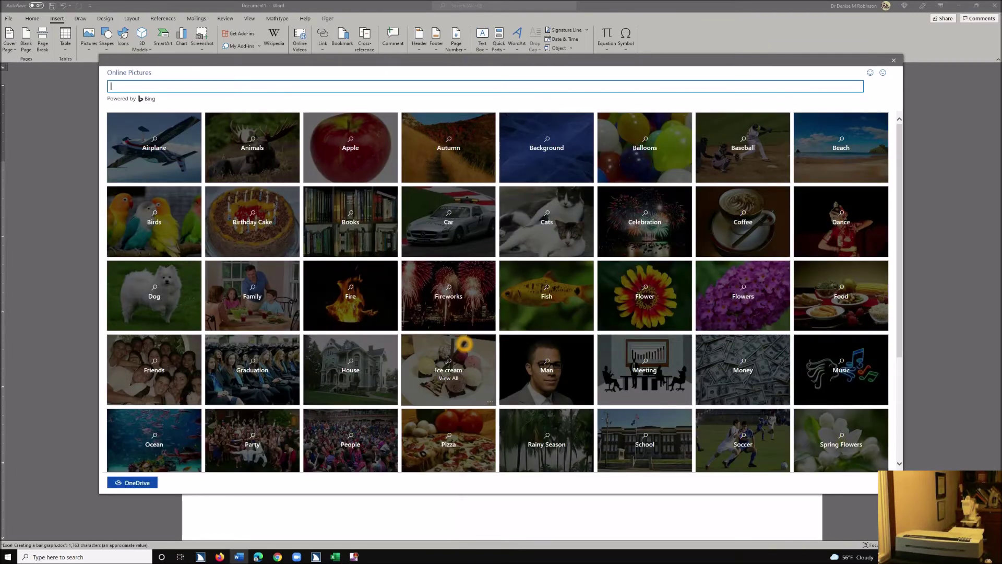
type("christmas tree outline")
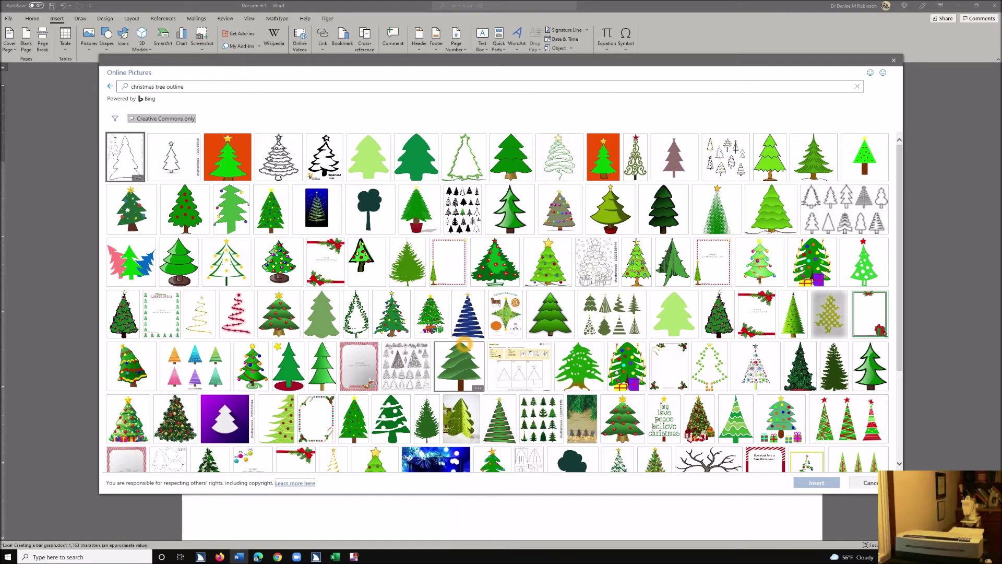
key("space")
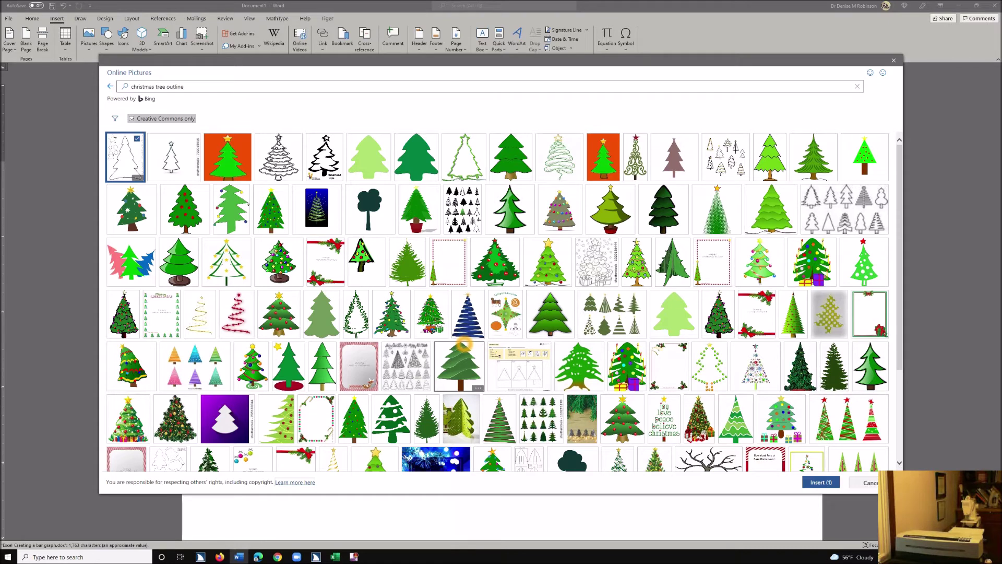
Step: Insert the selected Christmas tree outline image into the document
key("Tab")
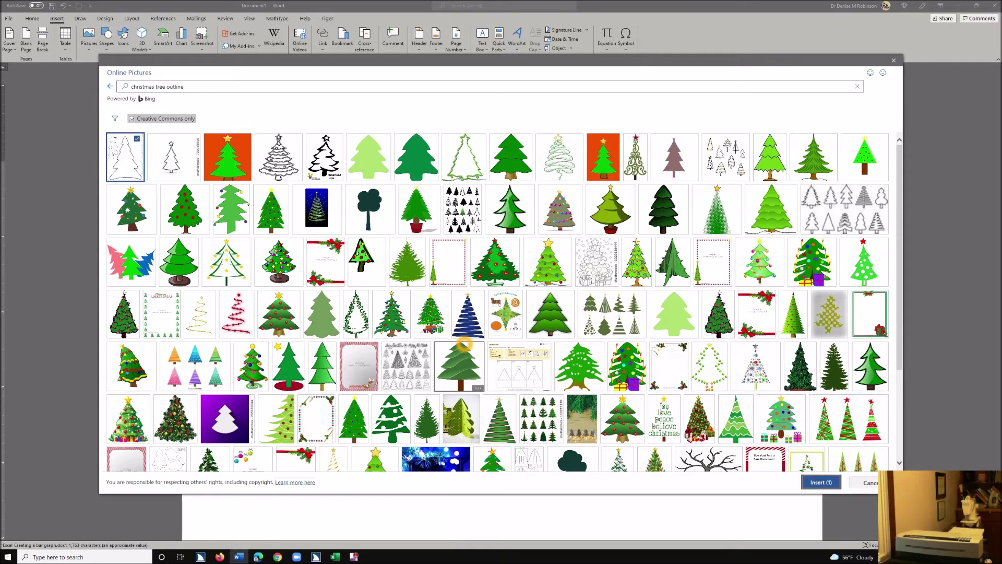
key("Return")
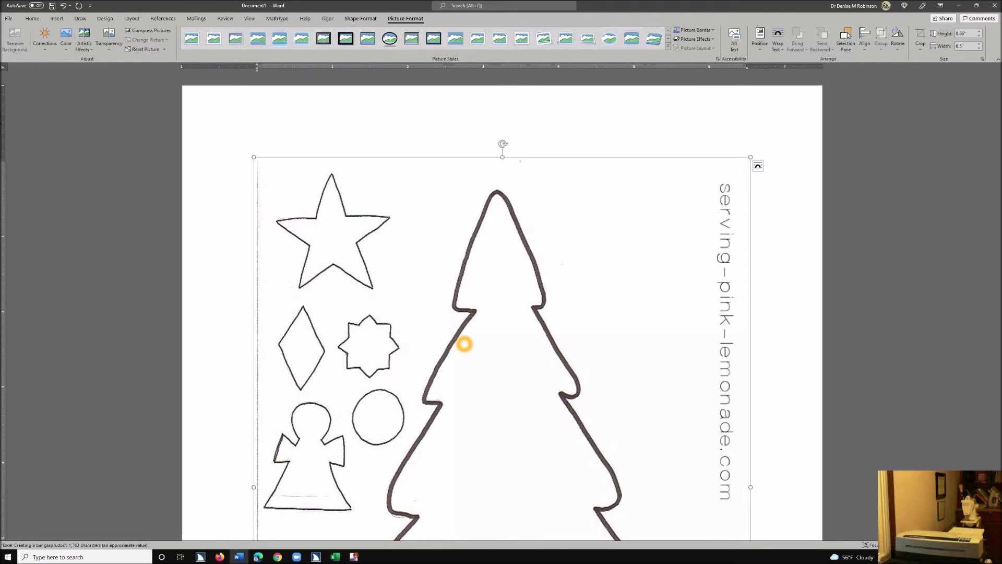
key("alt")
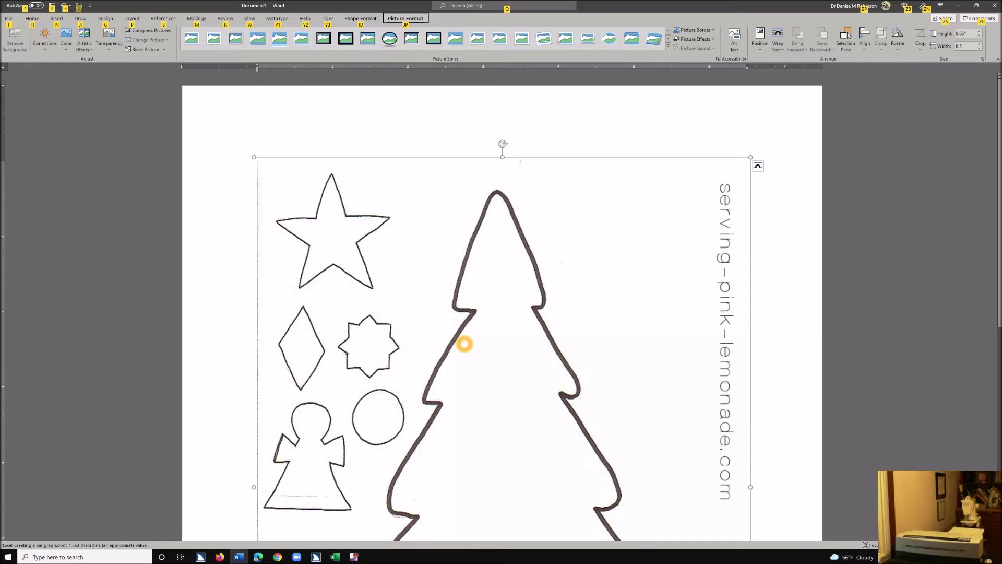
Step: Open the tree picture's Size settings, showing 8.66" high by 6.5" wide
key("j")
key("p")
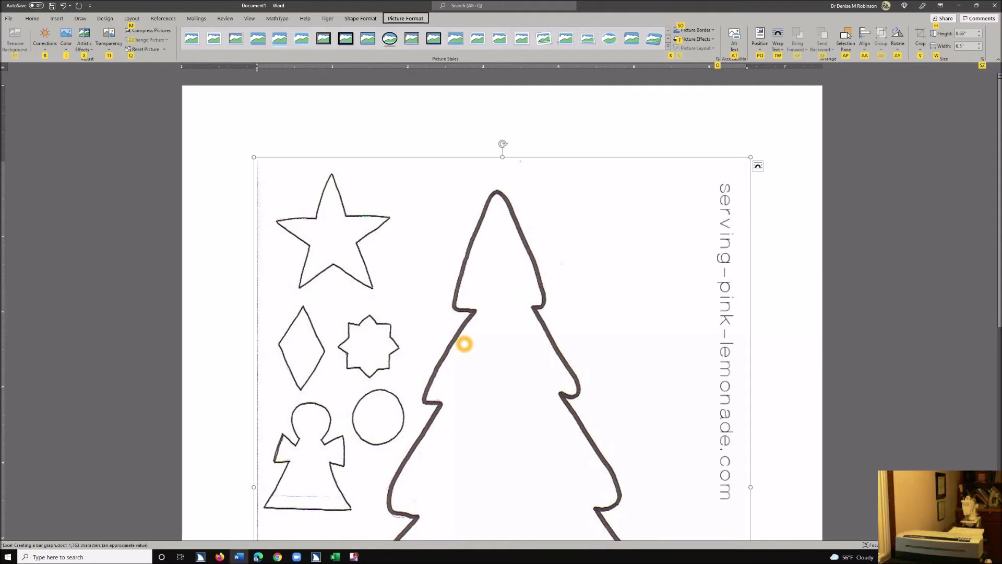
key("s")
key("z")
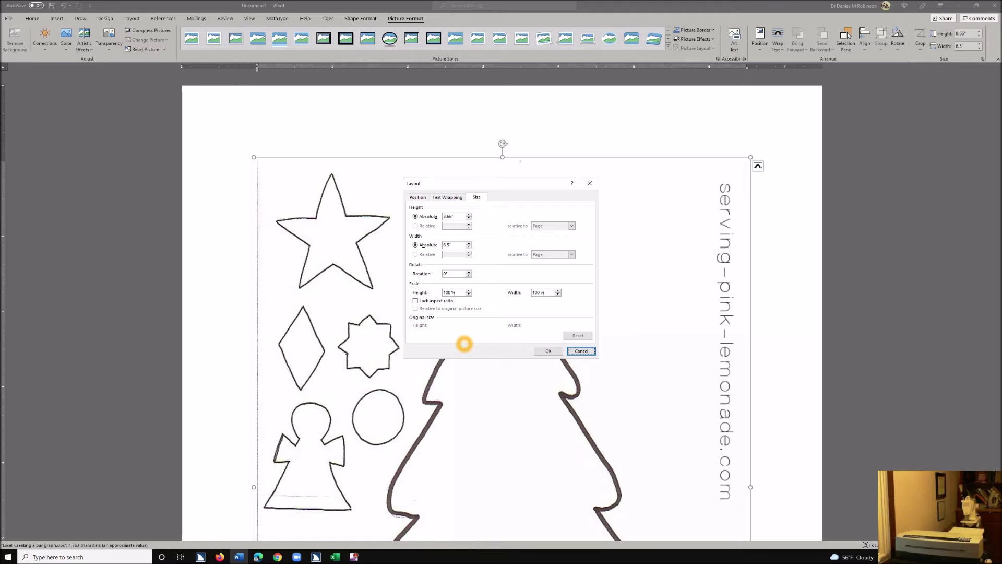
Step: Lock the aspect ratio and set the picture's absolute height to 4"
key("alt+a")
key("alt+e")
key("Tab")
key("Tab")
key("Tab")
key("shift+Tab")
key("shift+Tab")
type("4")
key("Tab")
Step: Apply the 4" size, glance at the layout options, then deselect the picture
key("Return")
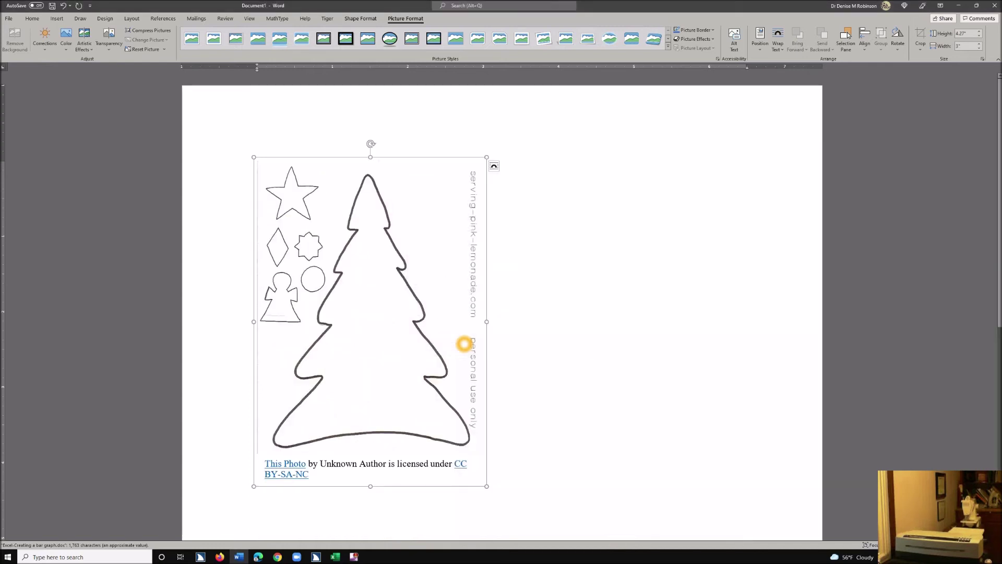
left_click(494, 166)
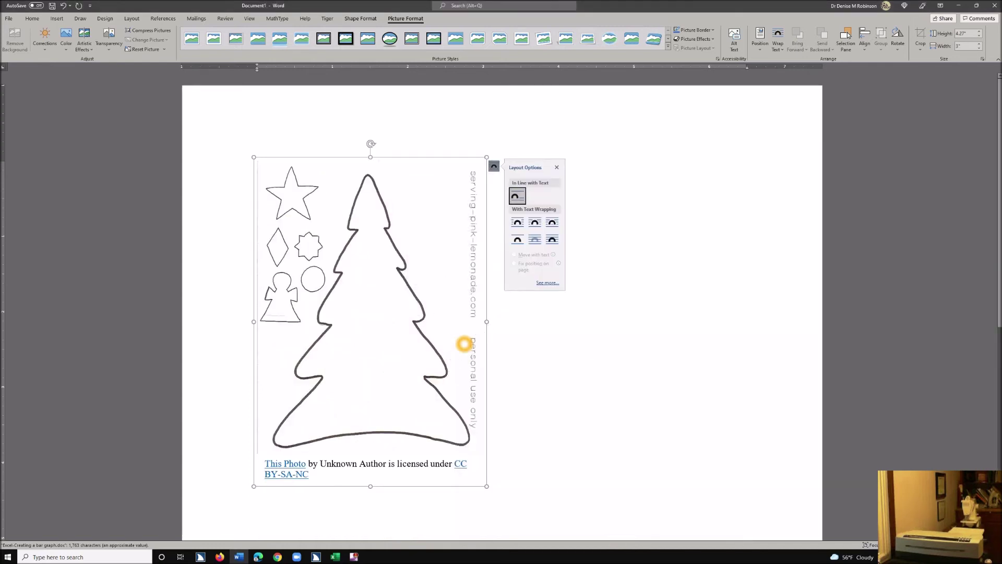
left_click(464, 344)
key("Escape")
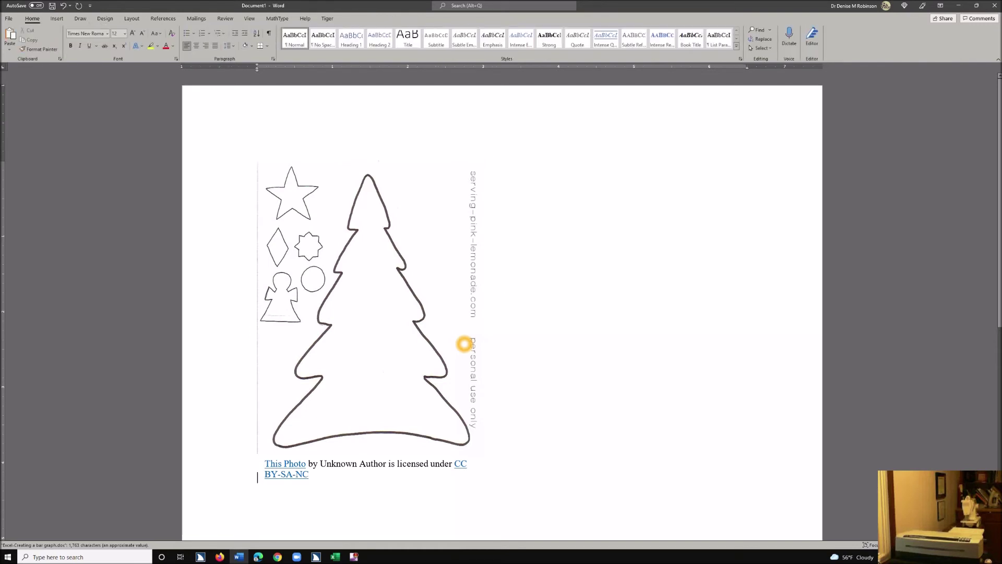
Step: Delete the licence caption and centre the tree picture on the page
left_click(464, 344)
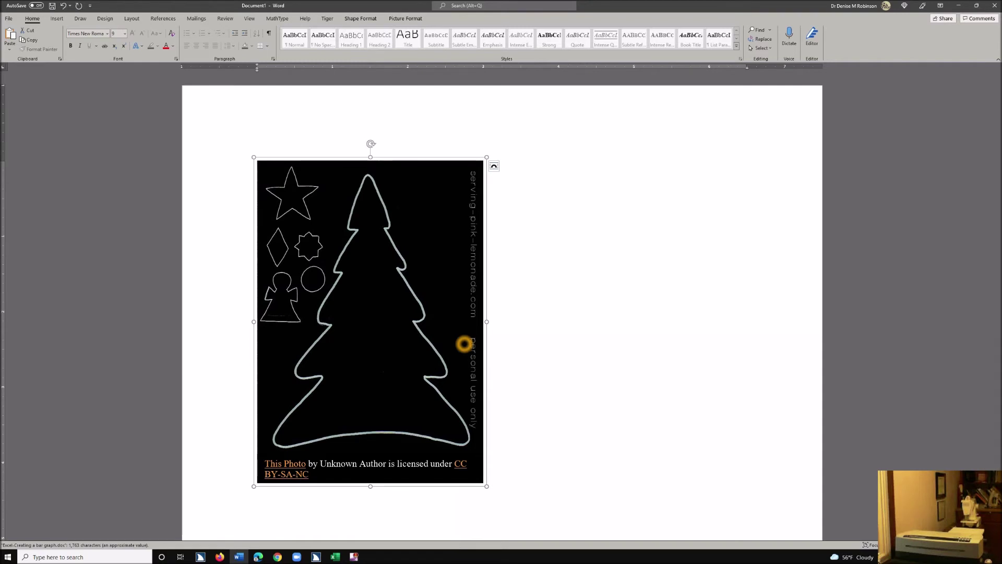
left_click(464, 344)
key("Tab")
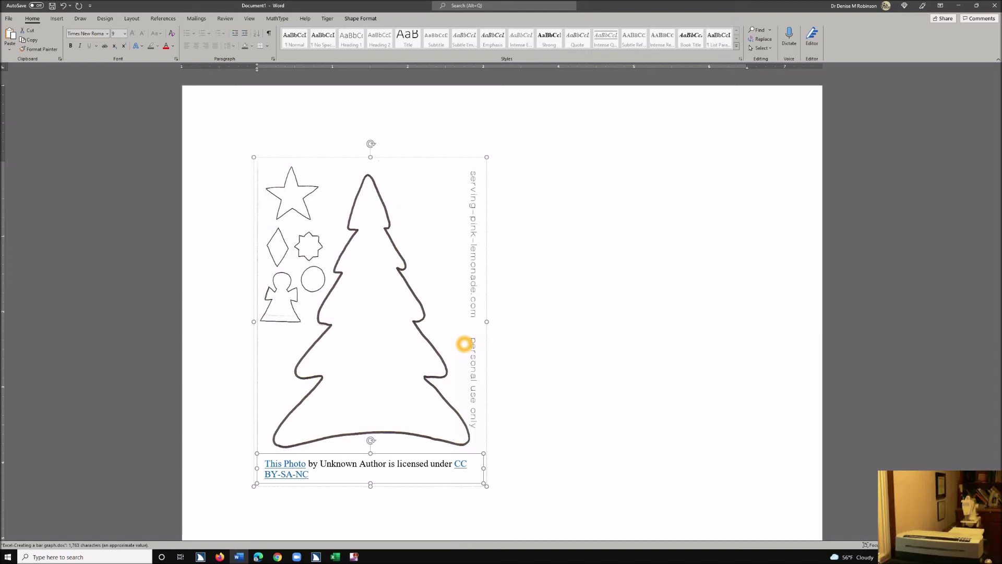
key("Delete")
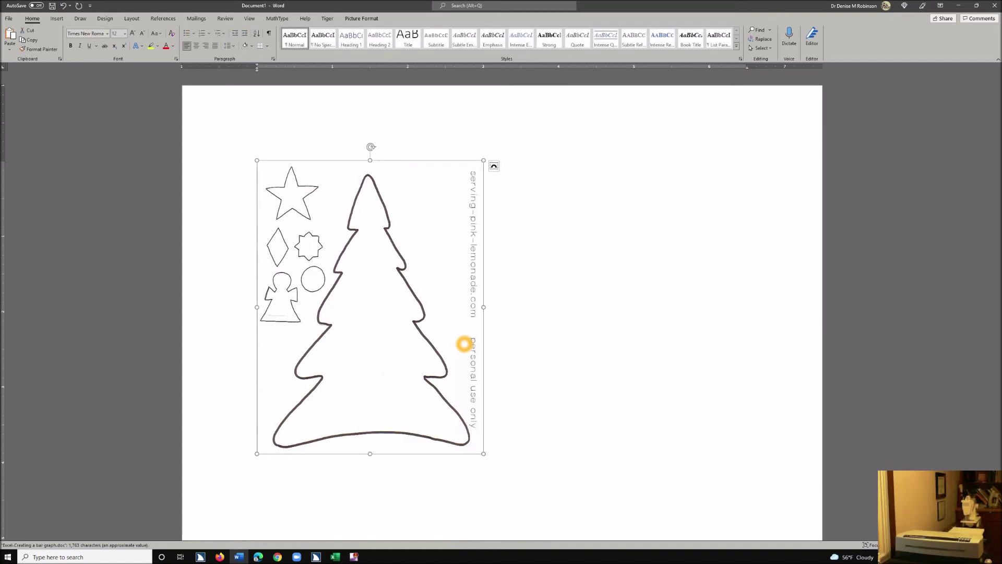
key("ctrl+e")
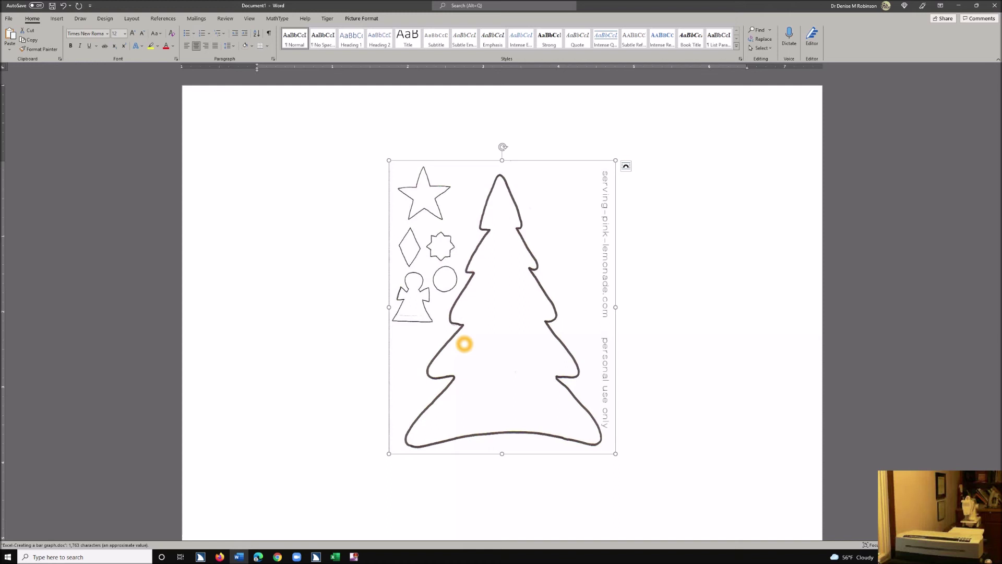
key("Right")
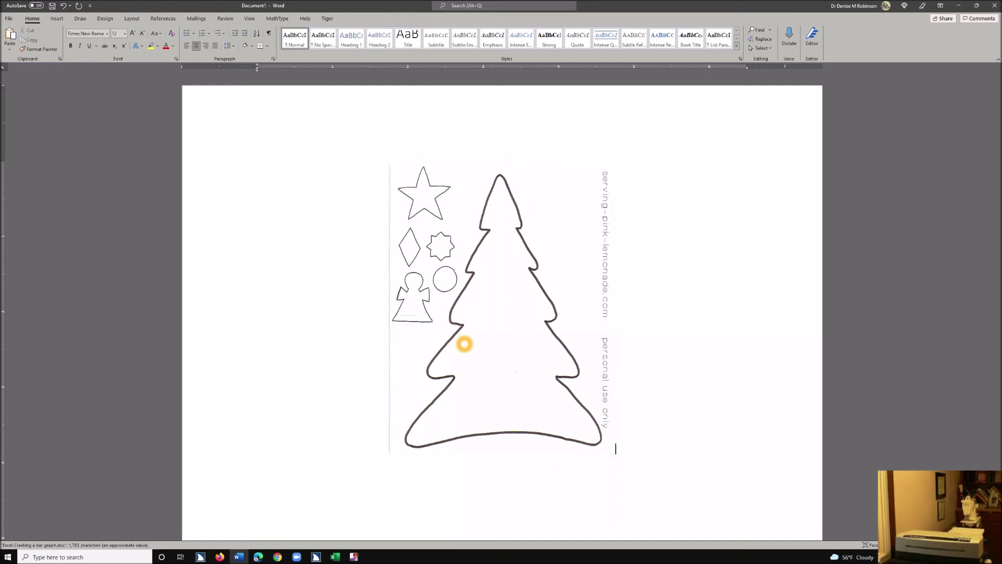
Step: Add a centred 'Merry Christmas and Happy New Year!' line below the picture
key("Return")
key("Return")
key("ctrl+l")
type("Merry Christmas a")
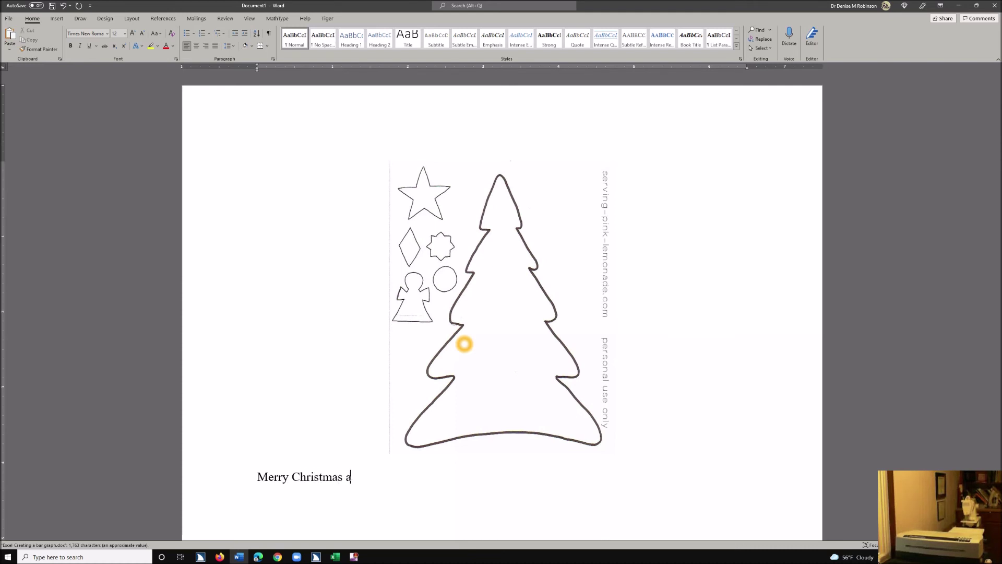
type("nd Happy New")
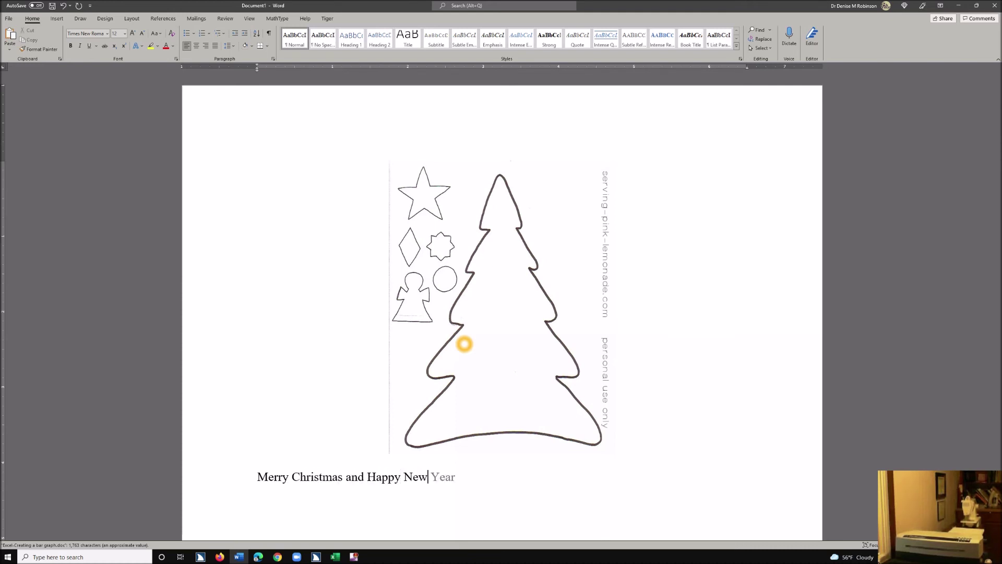
key("Tab")
key("ctrl+e")
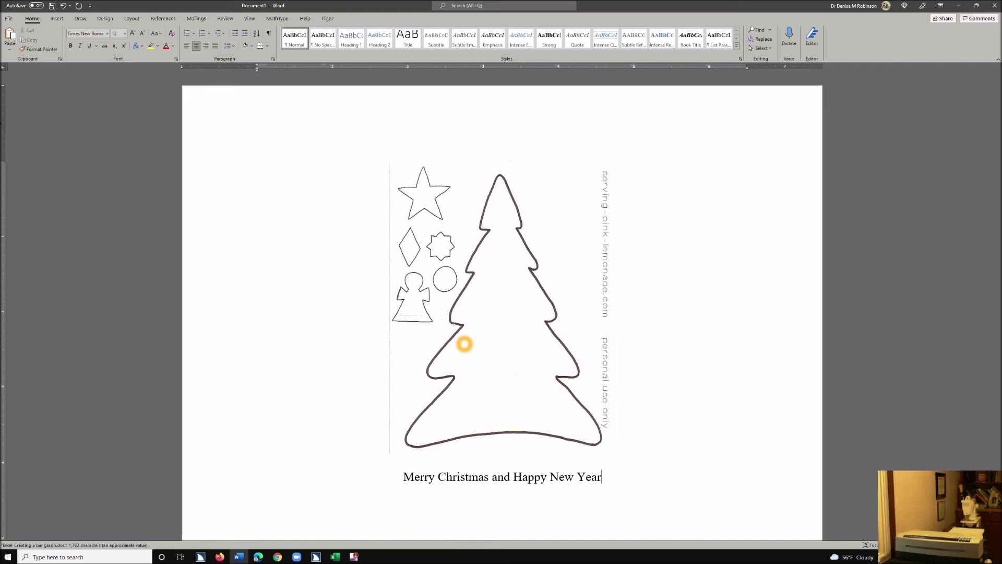
type("!")
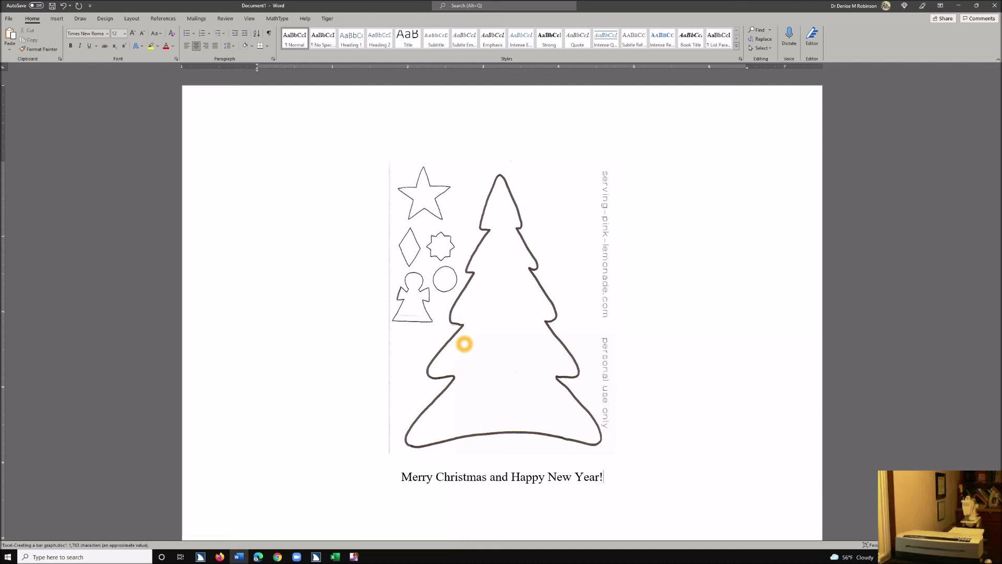
key("alt")
Step: Start Tiger's Translate Document, prompting a save as 'Merry Christmas and Happy New Year'
key("y")
key("3")
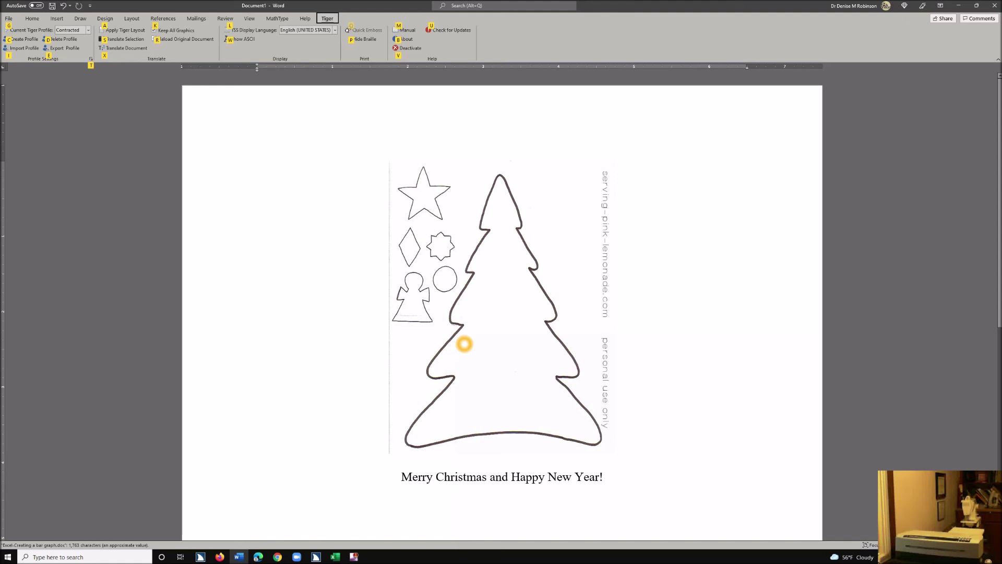
key("ctrl+s")
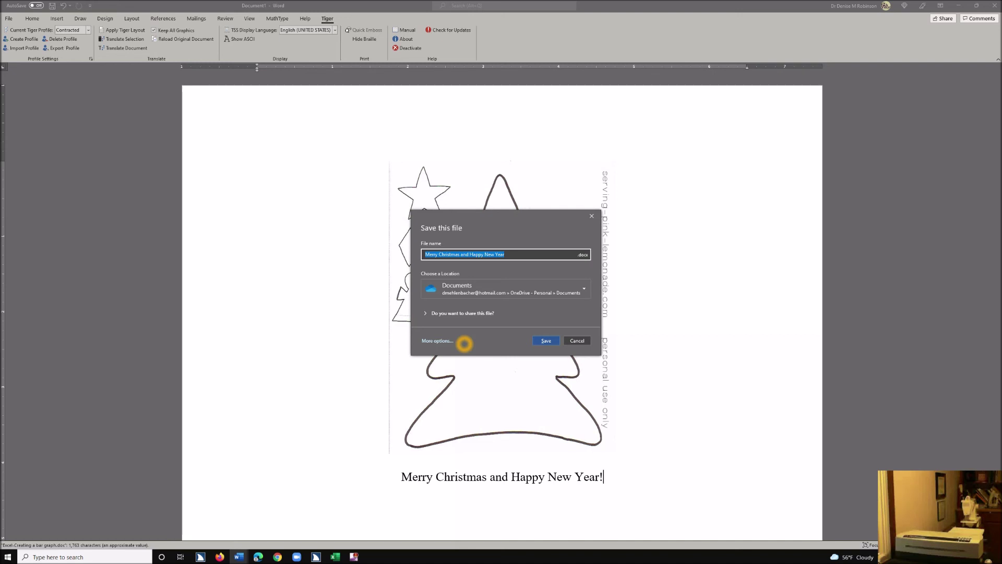
Step: Save the file so Tiger creates the braille copy Merry Christmas and Happy New Year_BRL.doc
left_click(464, 343)
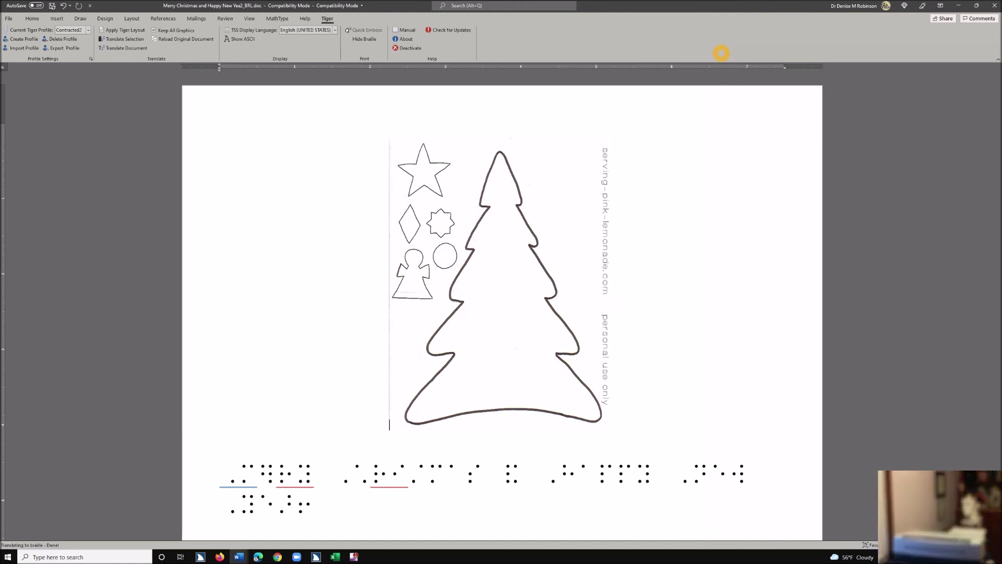
Step: Print the braille copy of the tree and greeting to the APH PixBlaster embosser
key("ctrl+p")
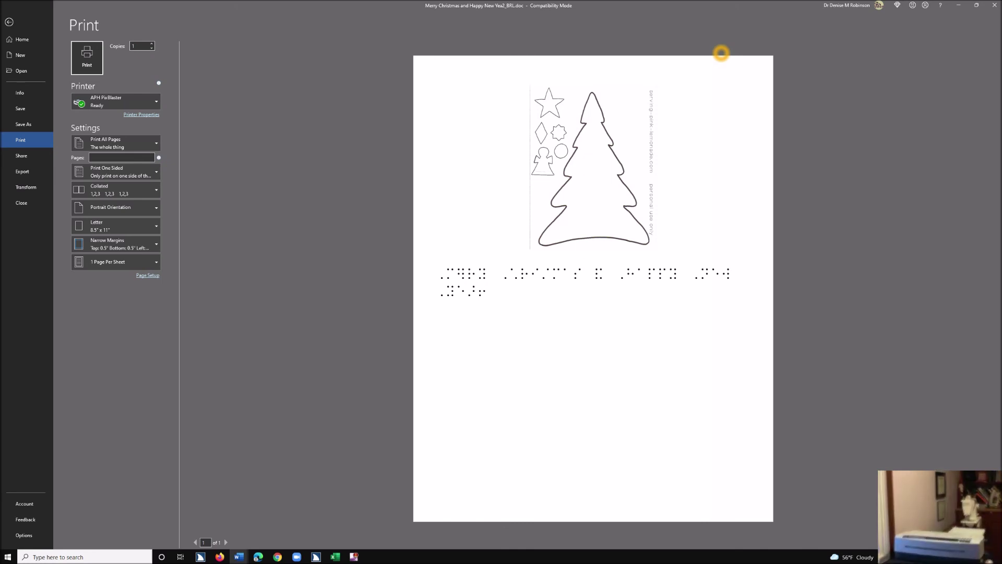
key("Escape")
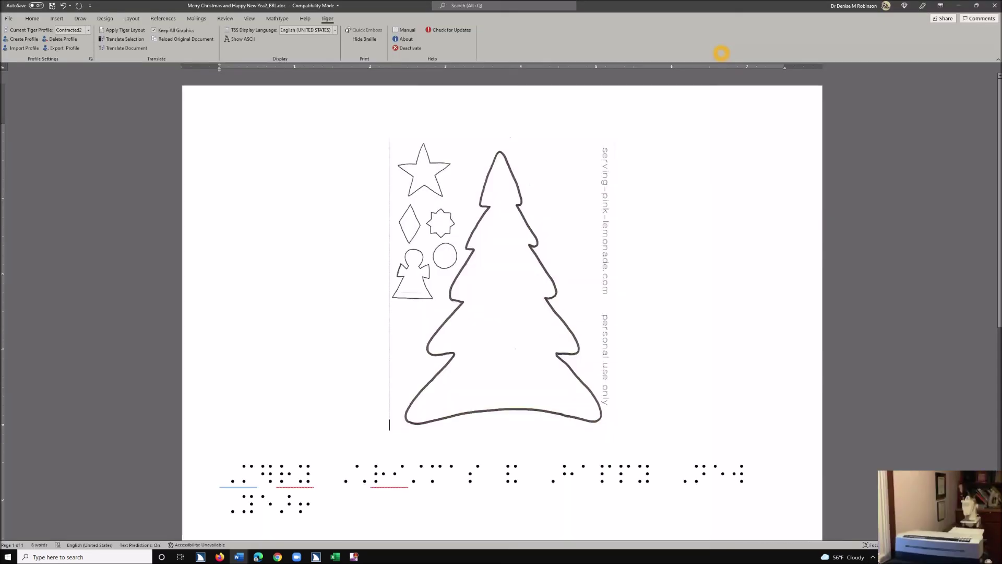